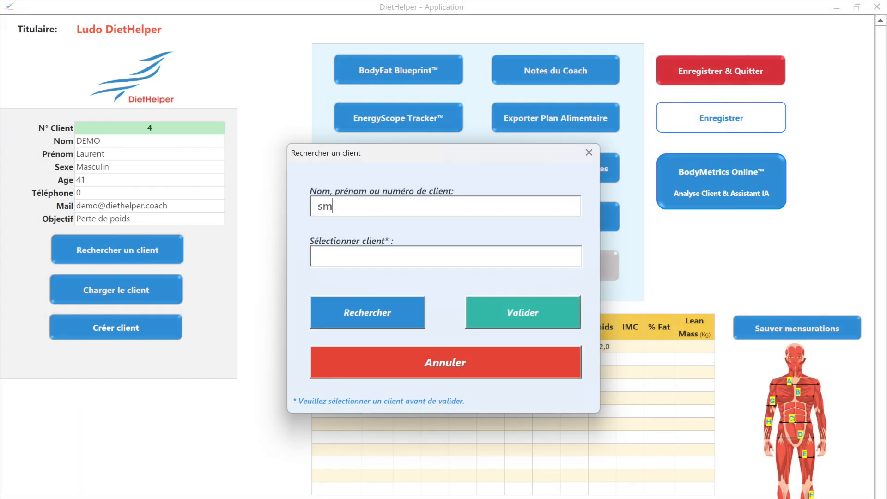
Run the client search, then acknowledge the confirmation that the demo client's profile is loaded.
key("Return")
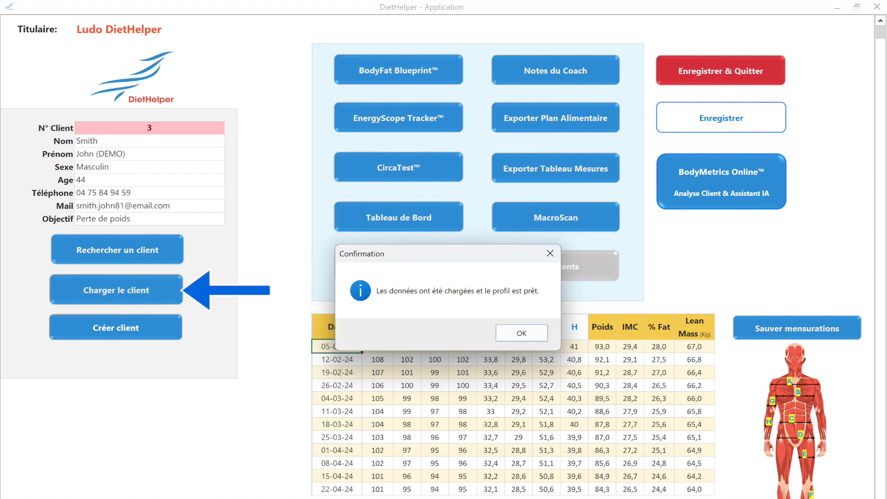
key("Return")
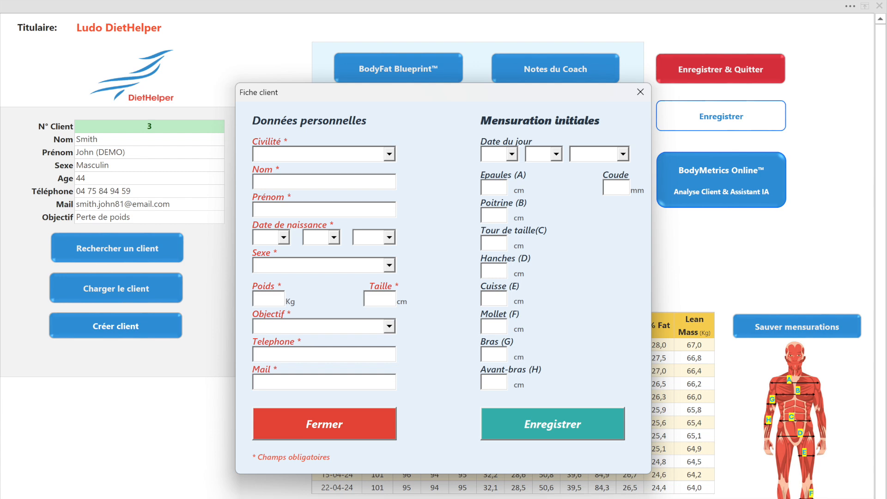
Fill in the client's details: Monsieur, surname, sex M, 92 kg, 178 cm and e-mail address.
left_click(389, 154)
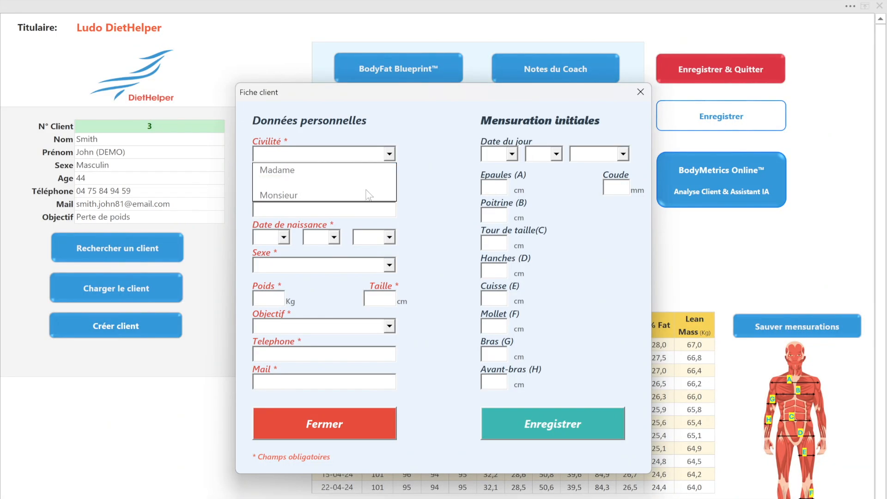
left_click(364, 194)
key("Tab")
type("DEMO")
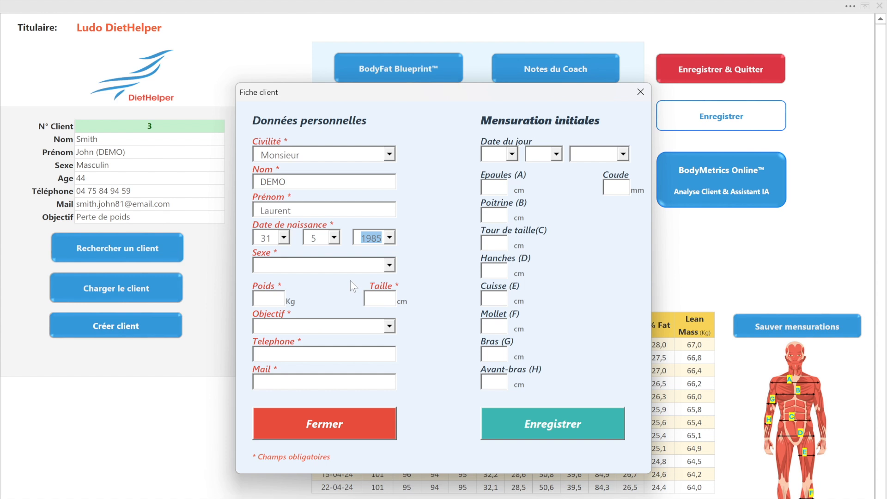
key("Tab")
type("M")
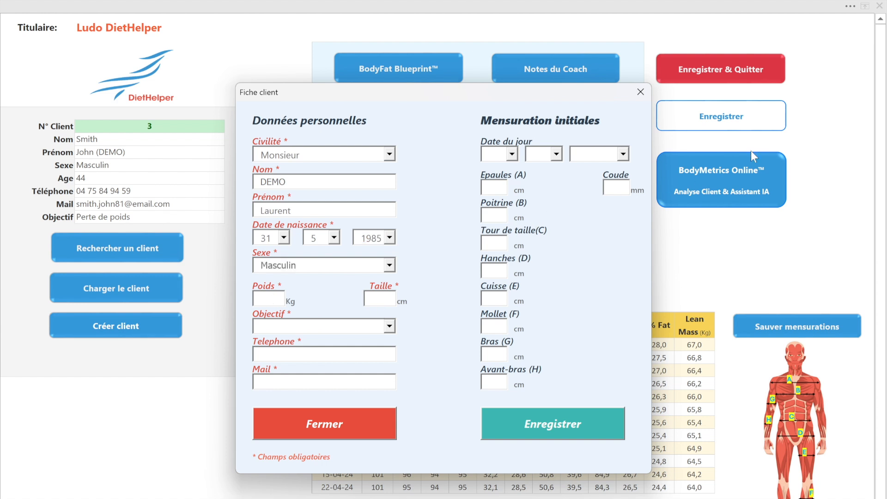
key("Tab")
type("92")
key("Tab")
type("178")
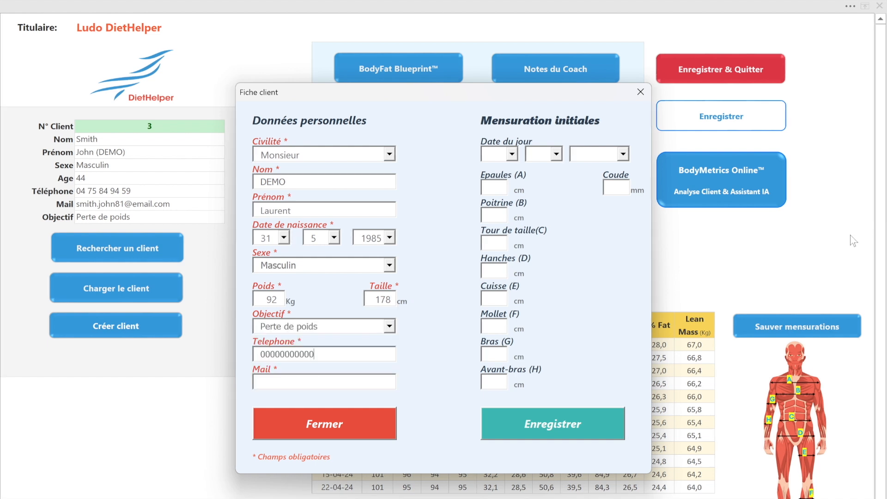
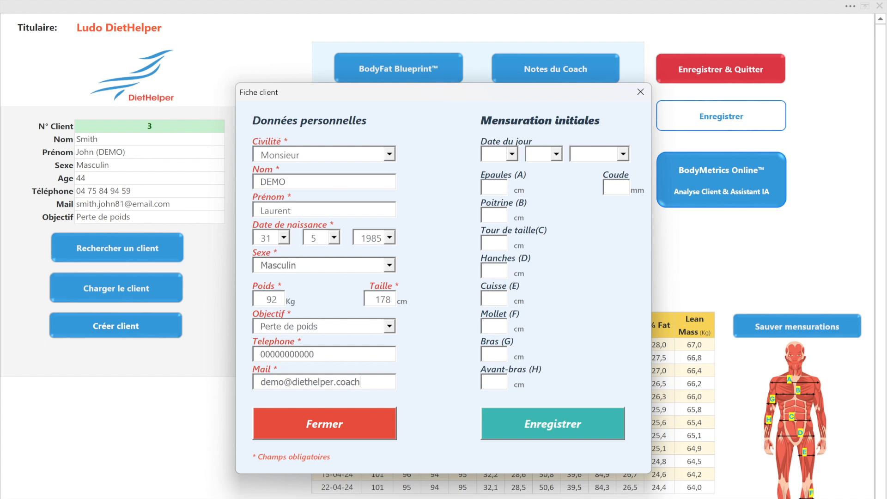
Enter initial measurements 113, 106, 101, 194, 61, 39, 36, 29 cm and elbow 72 mm.
key("Tab")
type("113")
key("Tab")
type("106")
key("Tab")
type("101")
key("Tab")
type("19")
type("4")
key("Tab")
type("61")
key("Tab")
type("39")
key("Tab")
type("36")
key("Tab")
type("29")
key("Tab")
type("72")
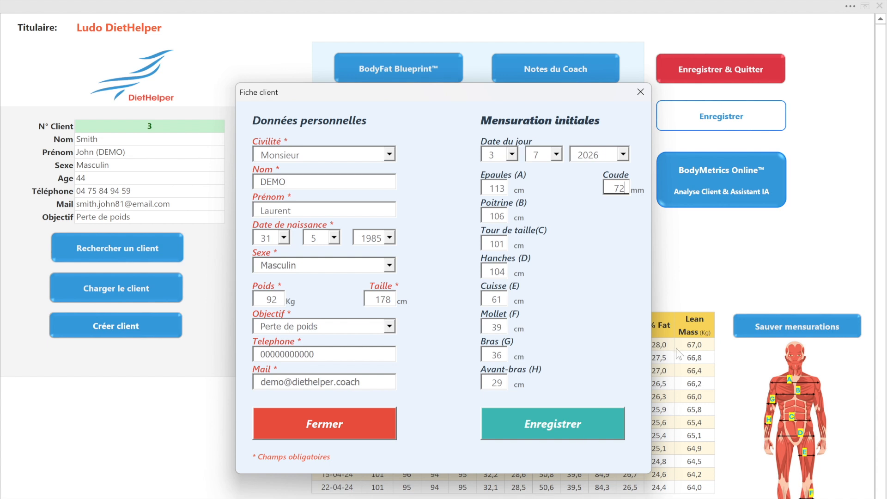
Save the new client record, confirming with Yes, then open 'Rechercher un client'.
left_click(586, 425)
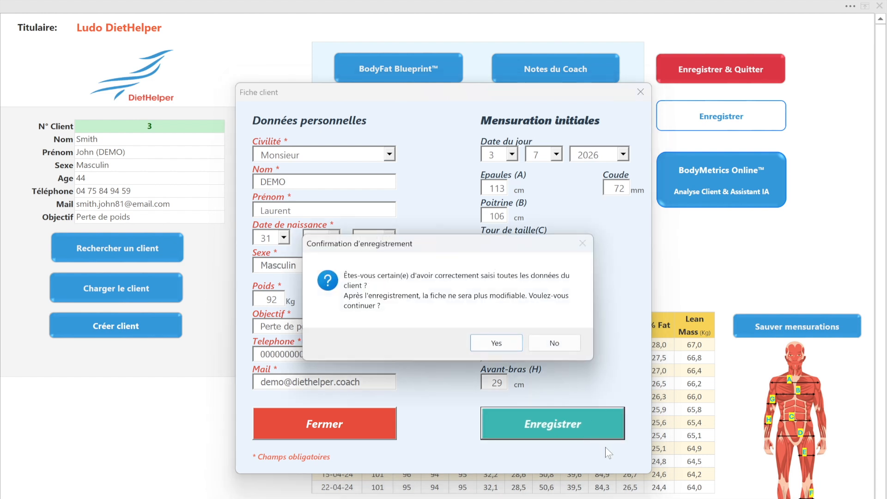
left_click(493, 344)
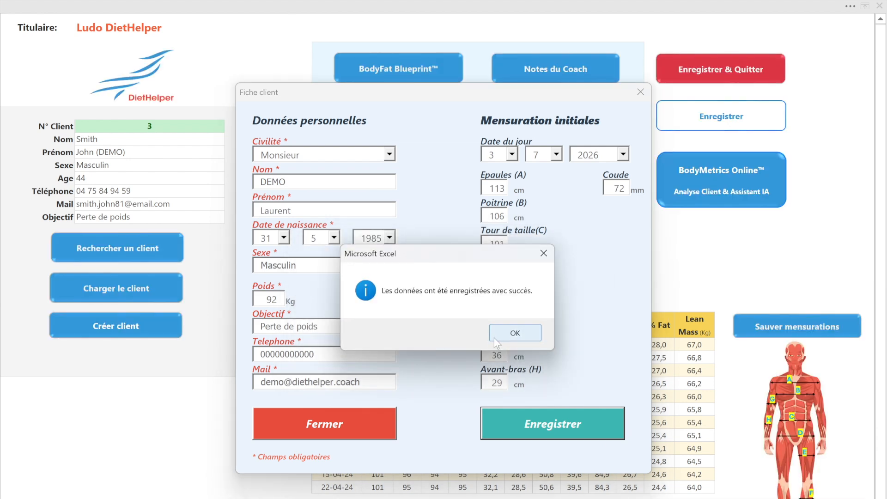
left_click(492, 337)
left_click(142, 252)
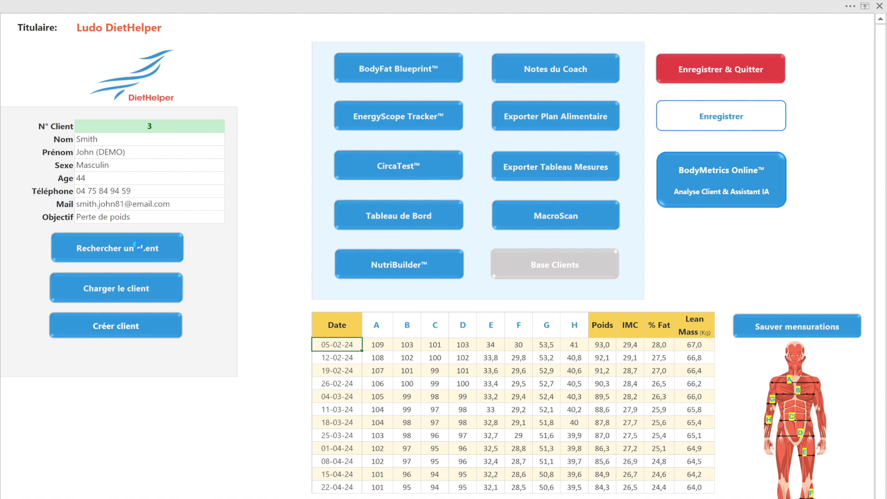
Search for 'lau', select and validate the newly created demo client, and acknowledge the reminder.
type("lau")
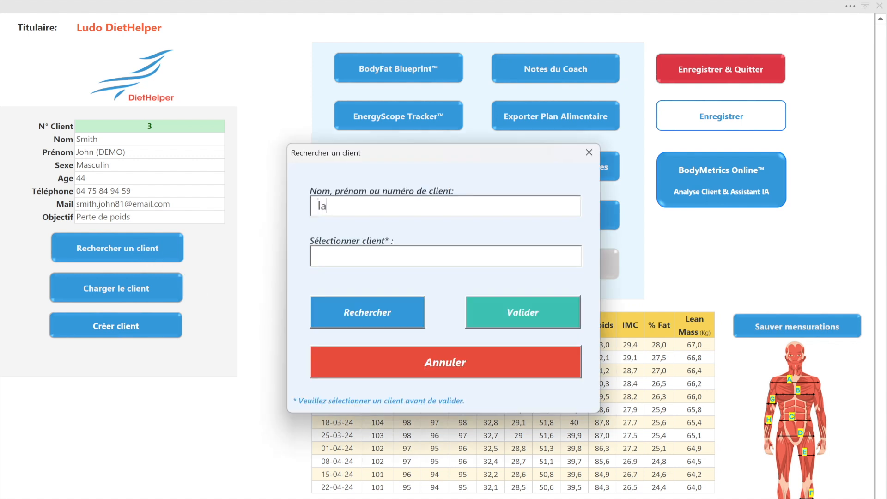
left_click(353, 312)
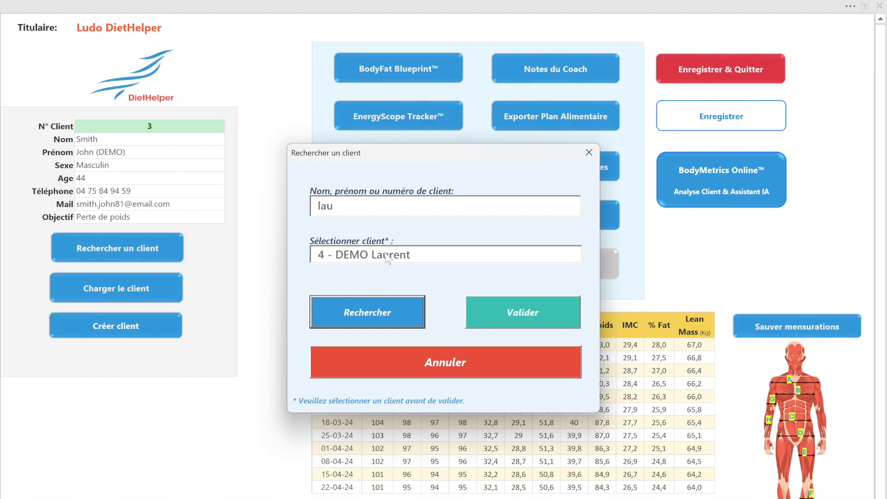
left_click(387, 258)
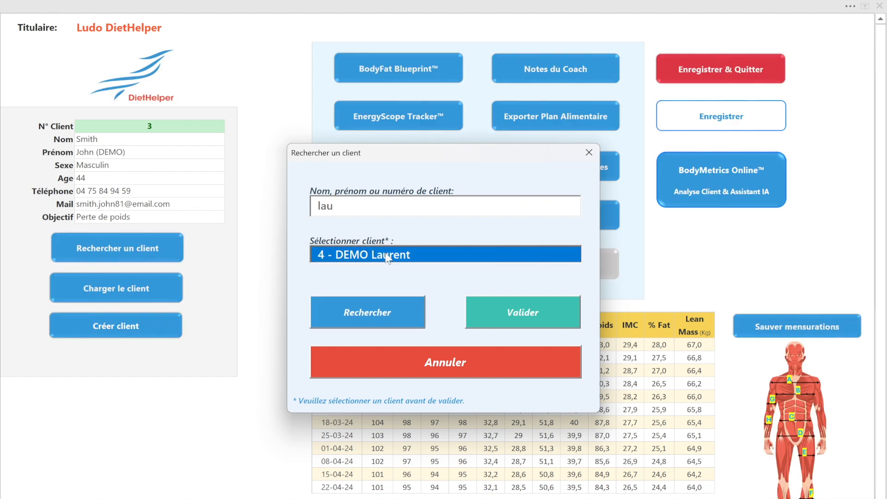
left_click(516, 316)
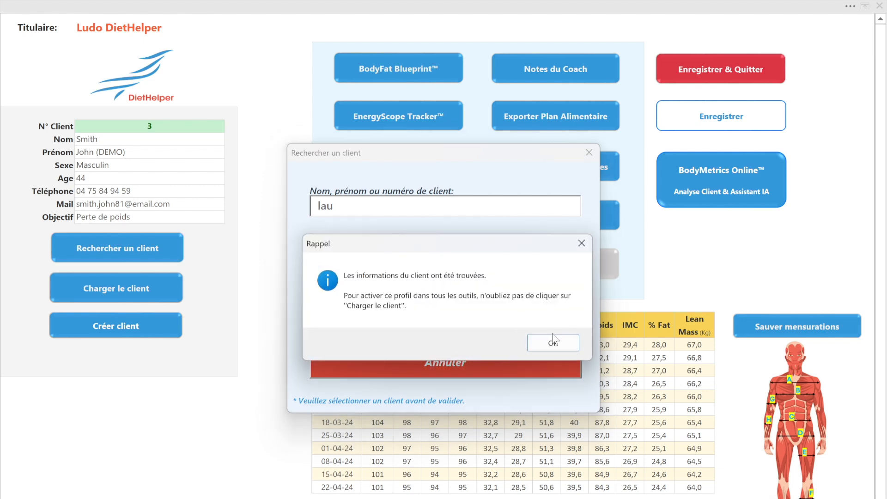
left_click(559, 341)
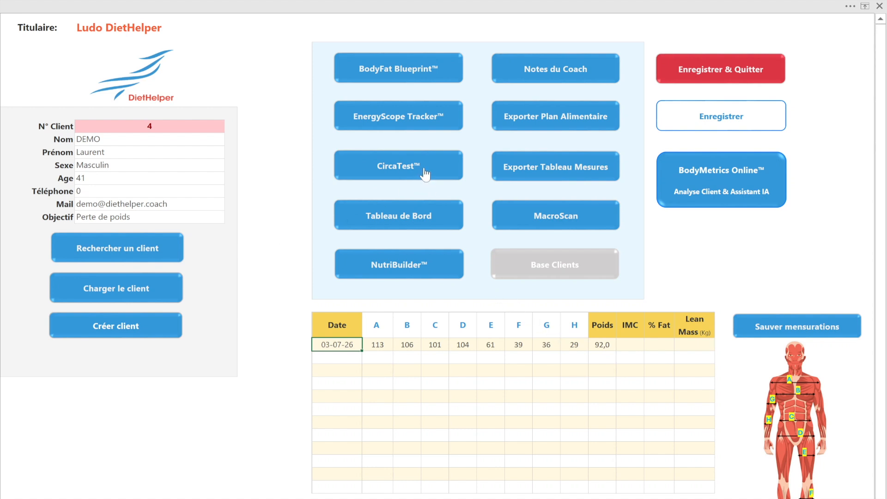
After CircaTest's 'Client requis' warning, load the found client with 'Charger le client' and confirm.
left_click(425, 174)
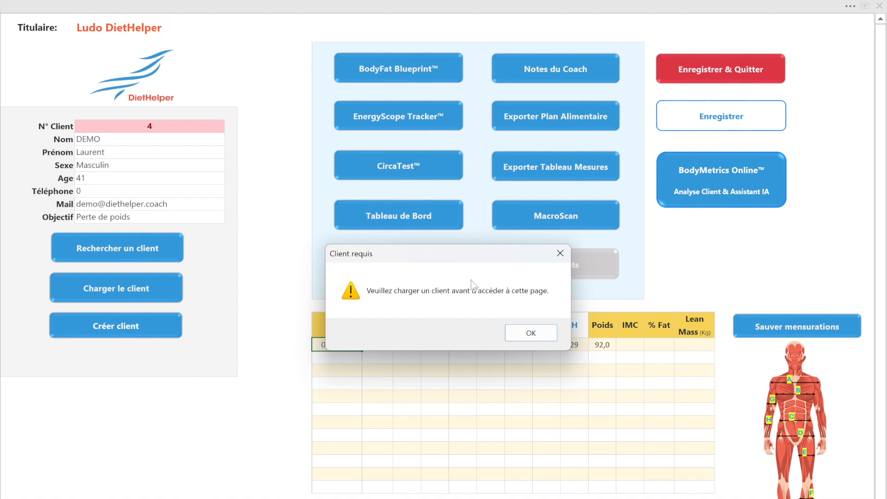
left_click(510, 334)
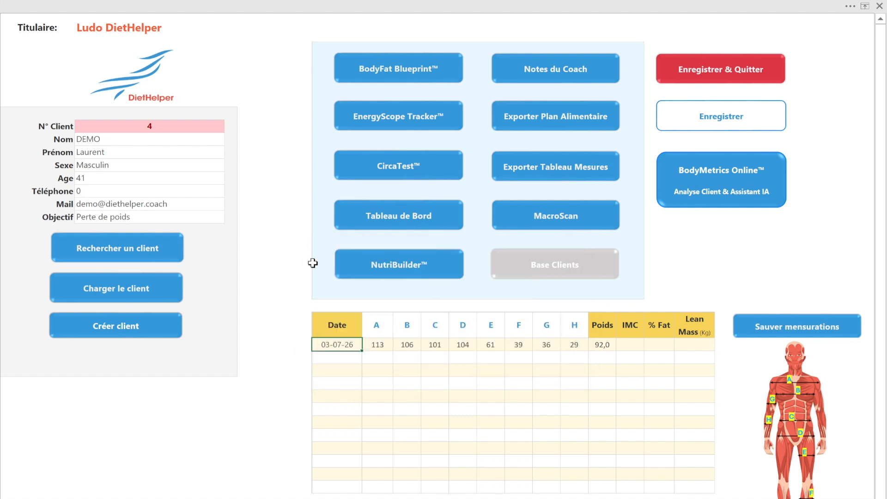
left_click(156, 291)
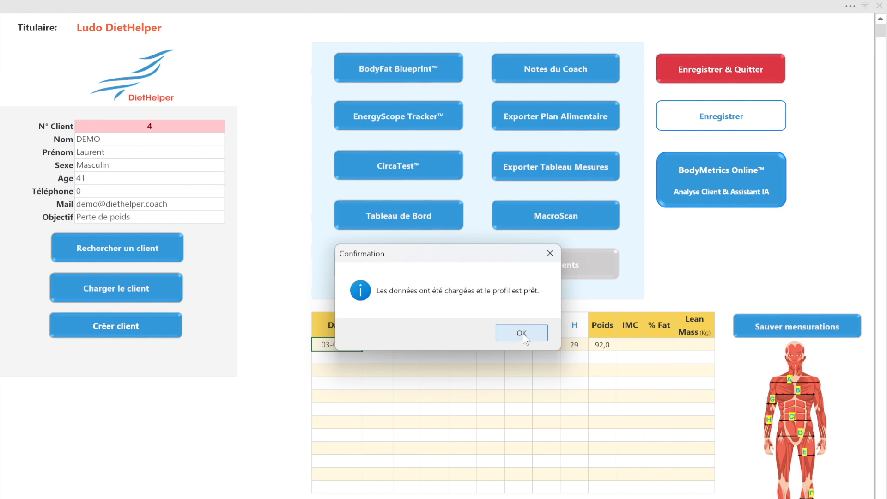
left_click(524, 335)
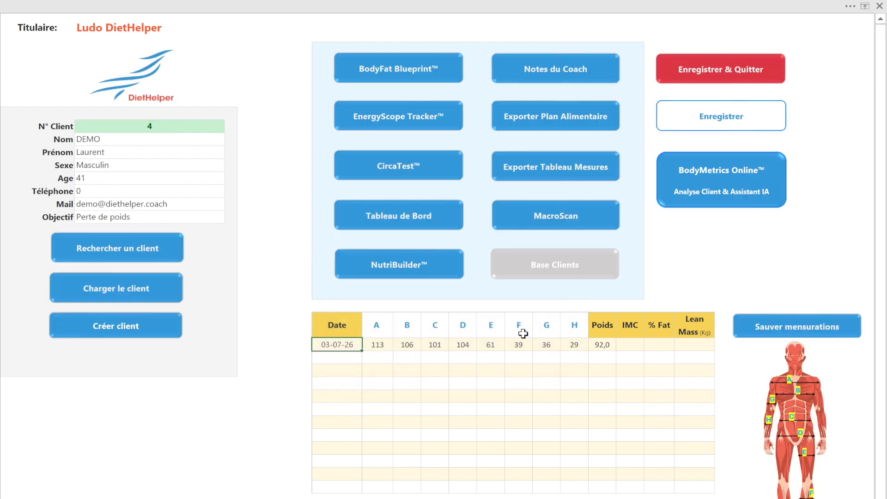